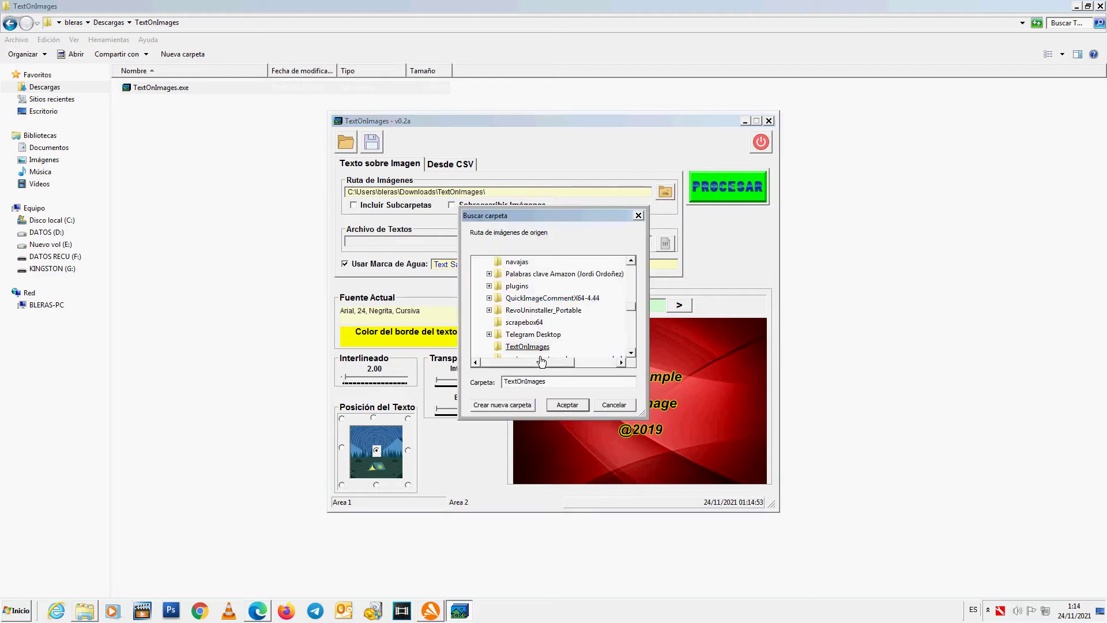
Step: Set the source image folder to TP#21\FOTOS on the desktop
left_click_drag(633, 307, 597, 269)
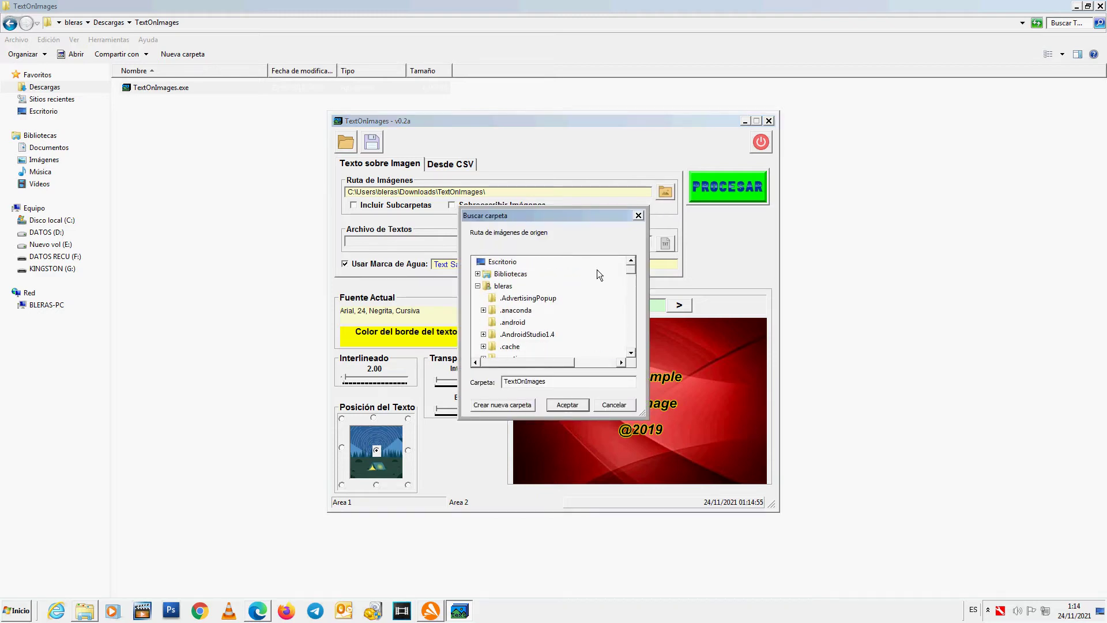
left_click(477, 286)
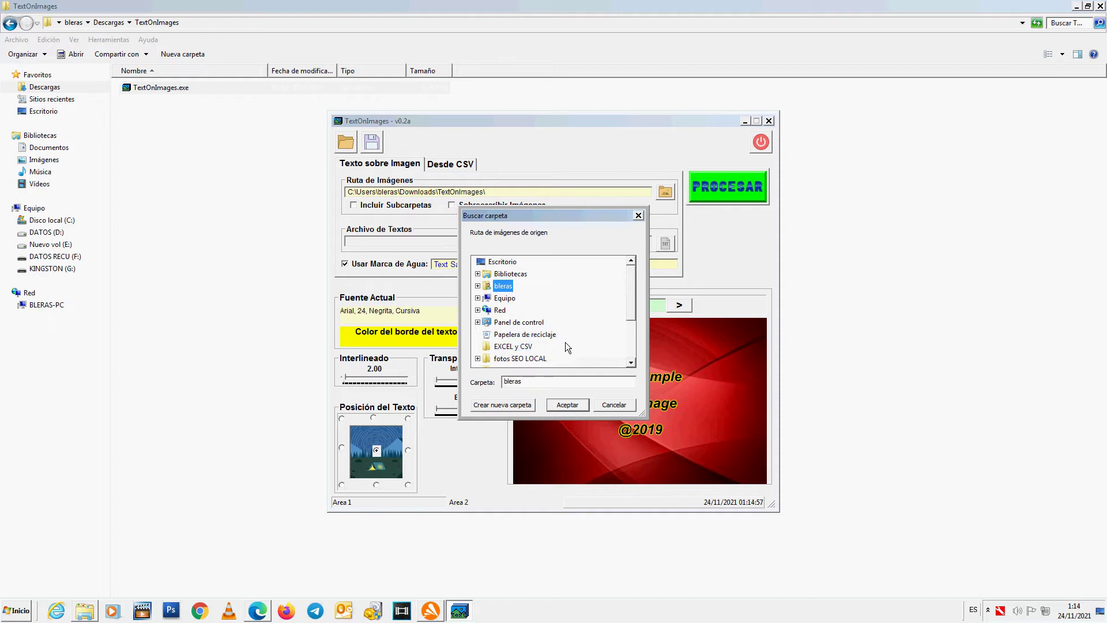
left_click(631, 363)
left_click(631, 364)
left_click(631, 364)
left_click(631, 364)
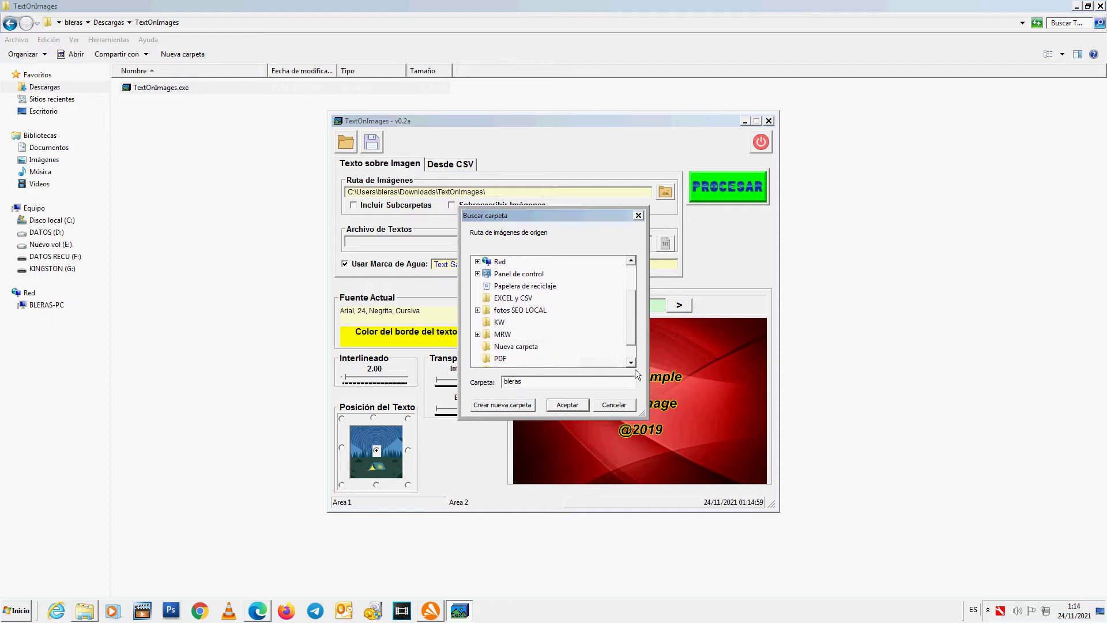
scroll(638, 341, "down", 2)
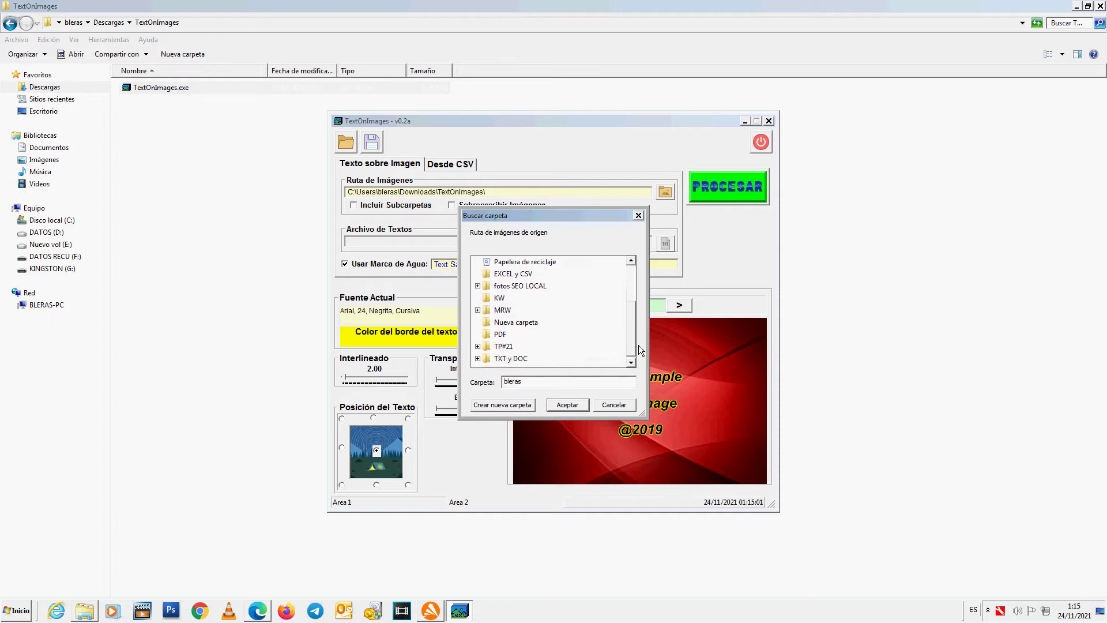
left_click(501, 354)
scroll(521, 346, "down", 2)
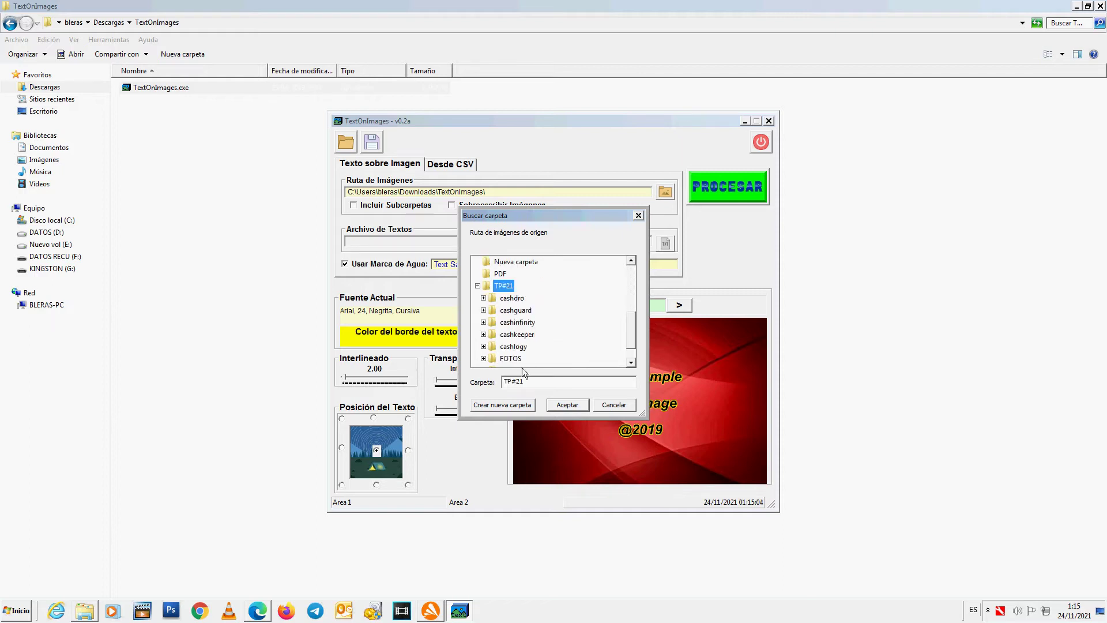
left_click(510, 358)
left_click(567, 405)
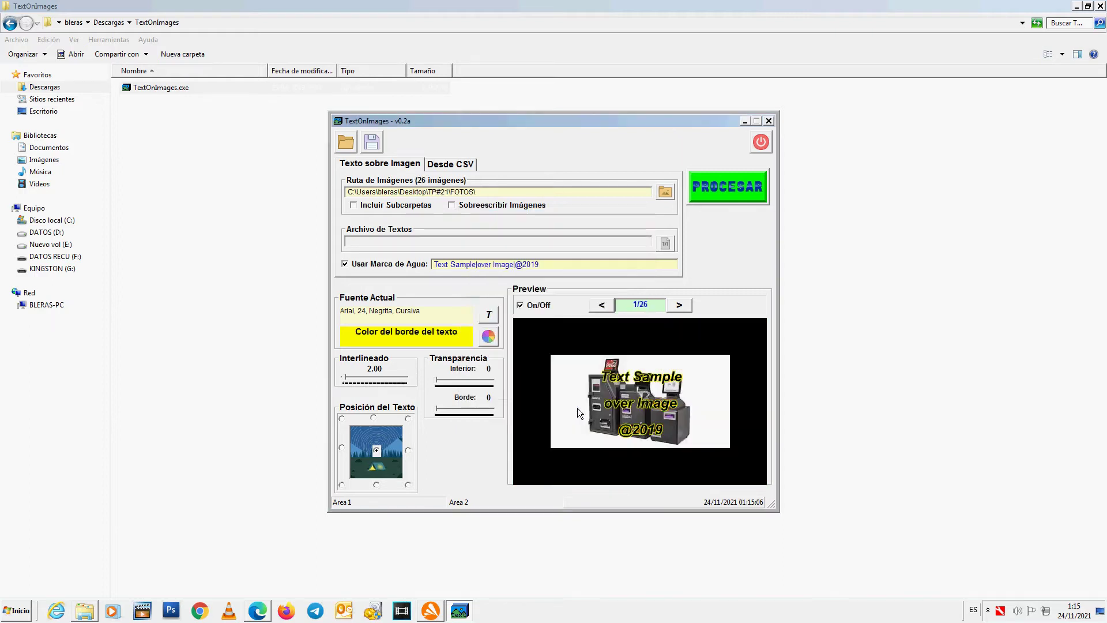
Step: Browse the preview forward through the folder's images to the twelfth one, checking how the sample text overlays each
left_click(679, 311)
left_click(680, 310)
left_click(679, 310)
left_click(679, 312)
left_click(679, 312)
left_click(680, 311)
left_click(680, 312)
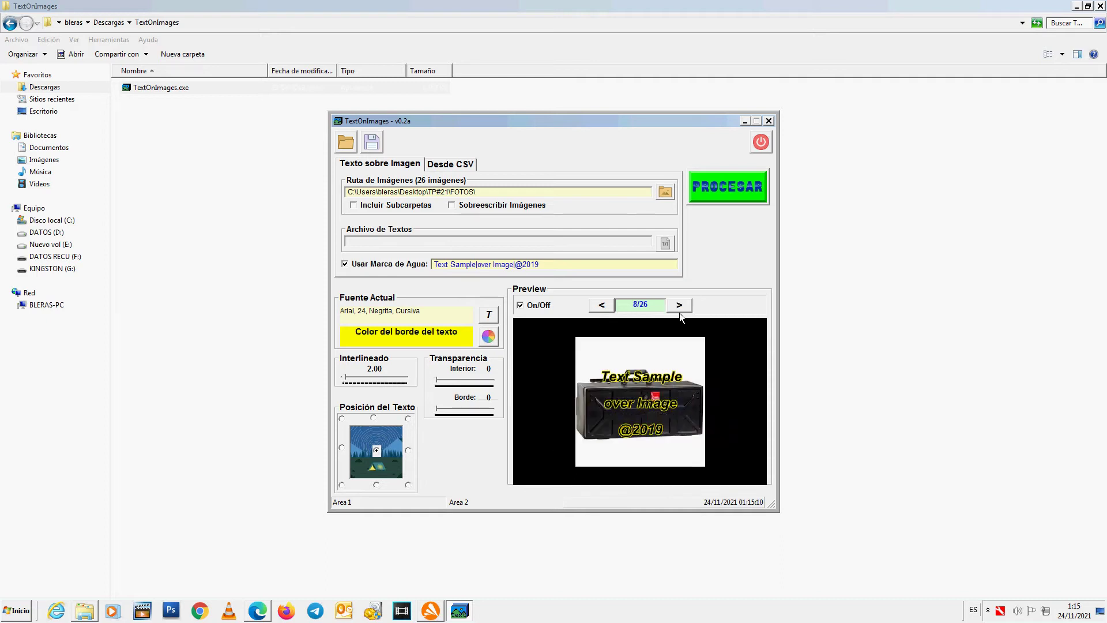
left_click(679, 312)
left_click(680, 312)
left_click(679, 311)
left_click(679, 311)
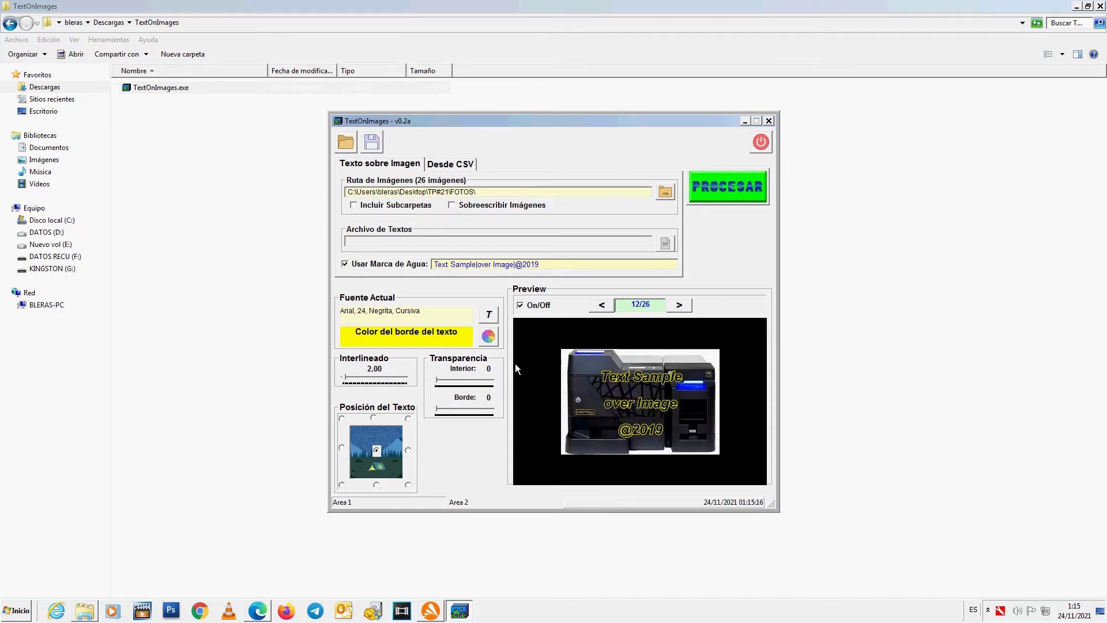
Step: Replace the sample watermark text with "grterte"
left_click_drag(540, 265, 431, 264)
type("grterte")
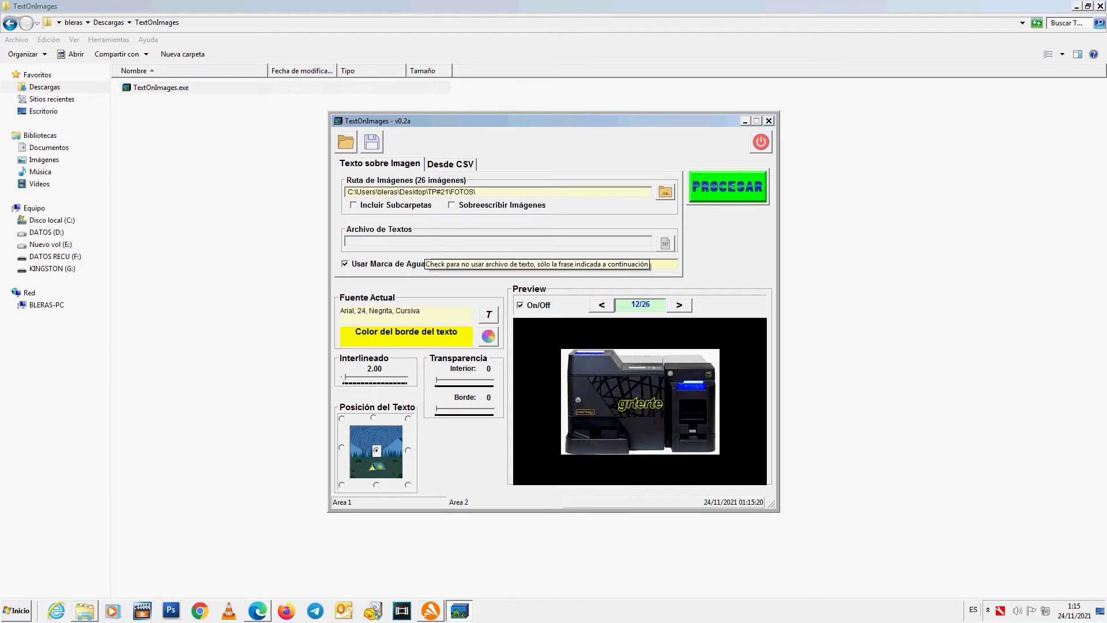
Step: Use the phrases in "Nuevo documento de texto.txt" instead of the watermark, and position the text at the bottom centre of the images
left_click(376, 271)
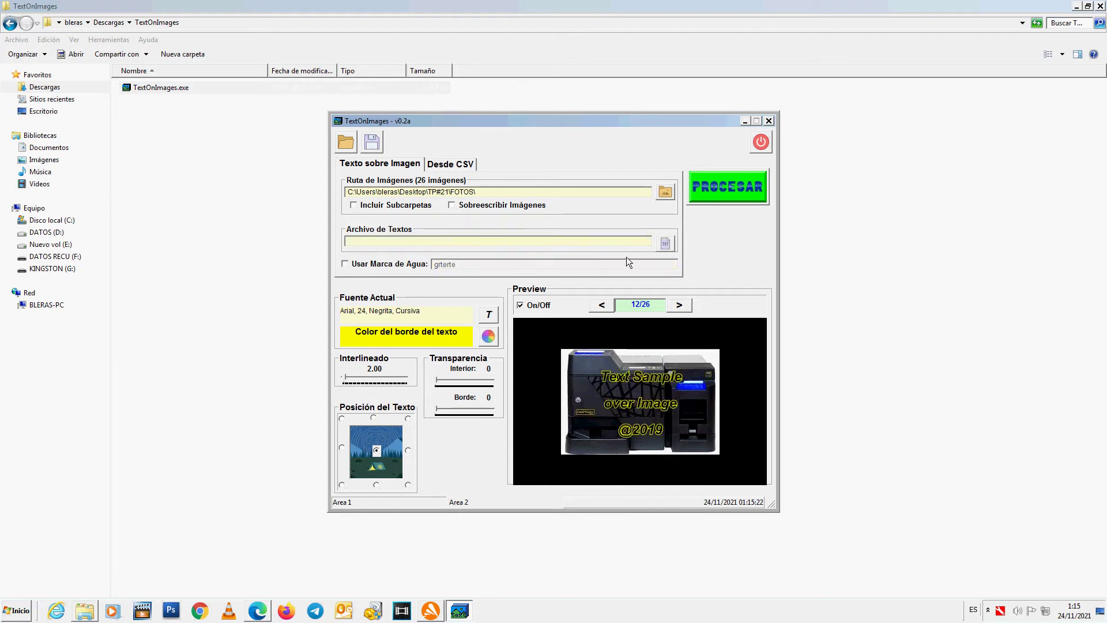
left_click(671, 249)
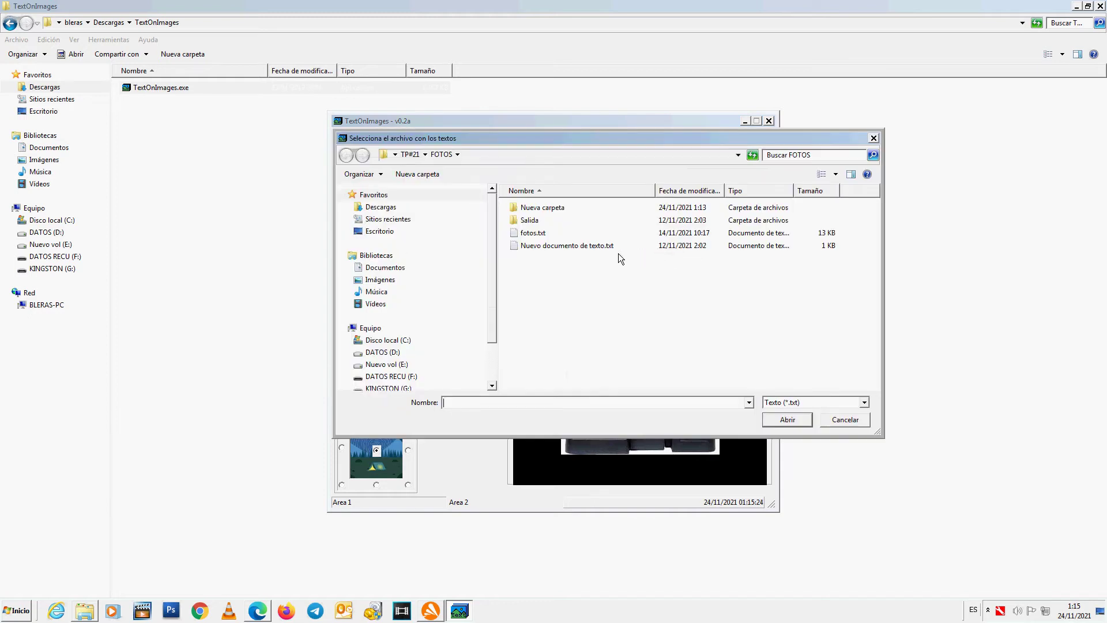
double_click(607, 247)
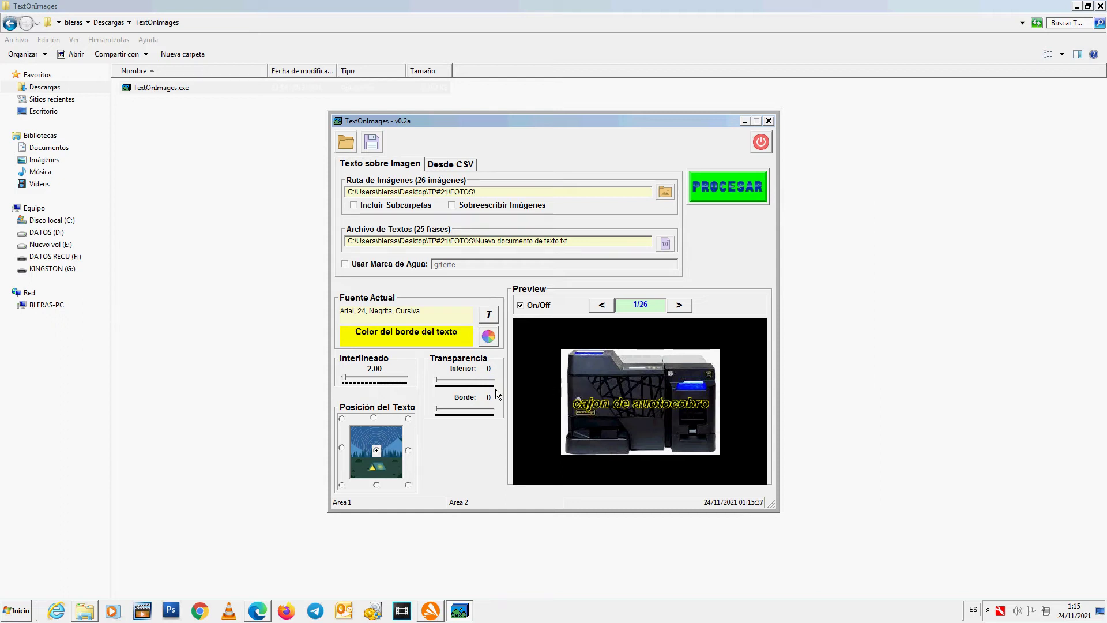
left_click(408, 450)
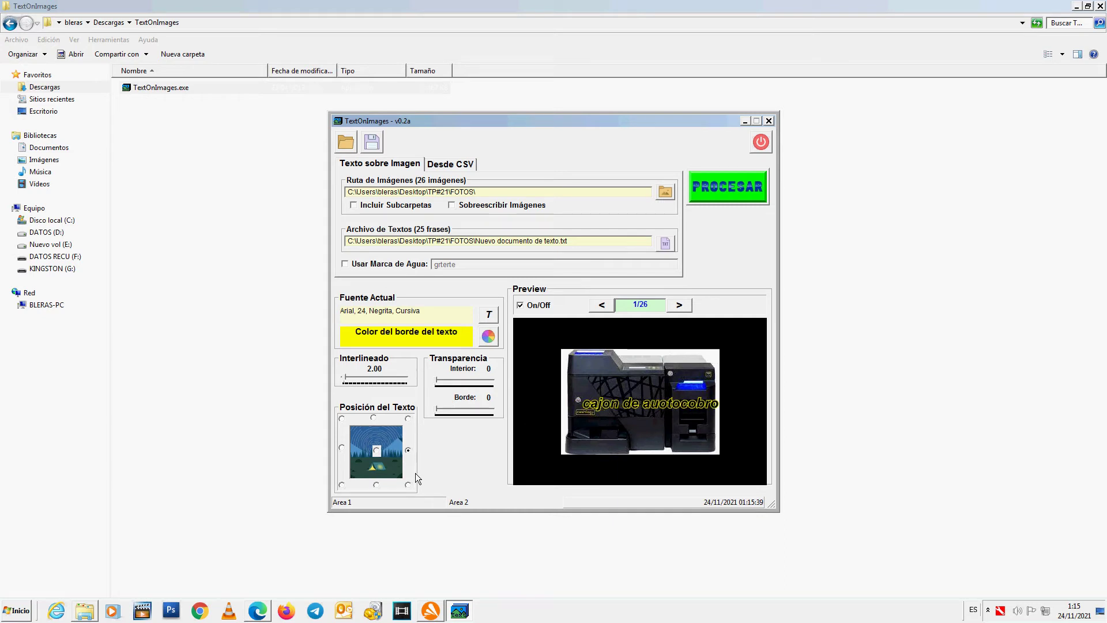
left_click(377, 485)
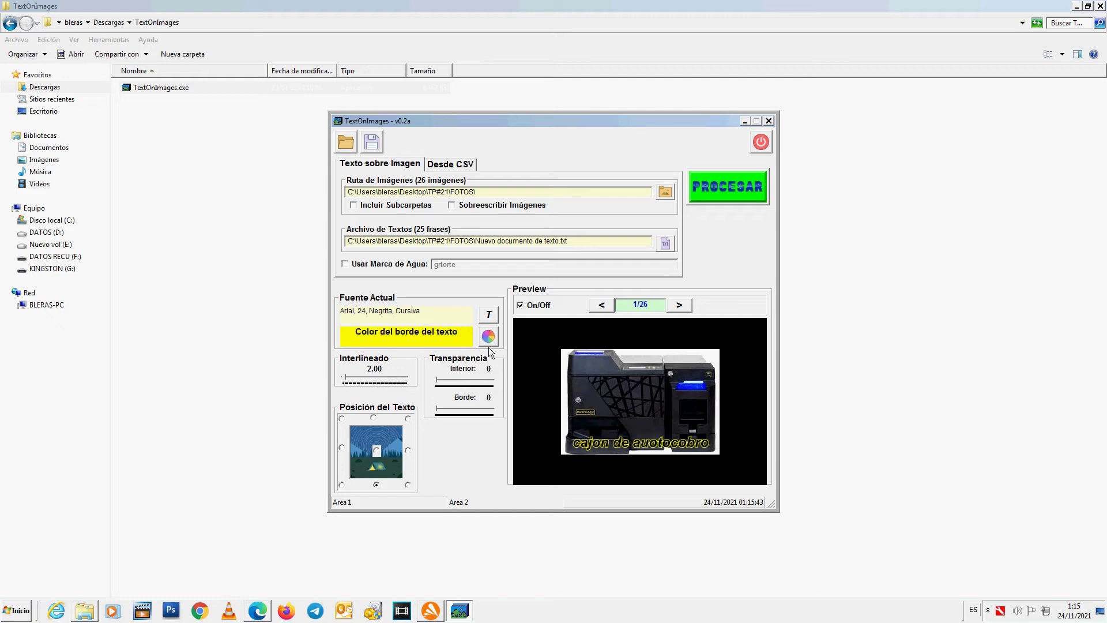
Step: Change the text font to Arno Pro SmText in Negrita style, size 11
left_click(490, 316)
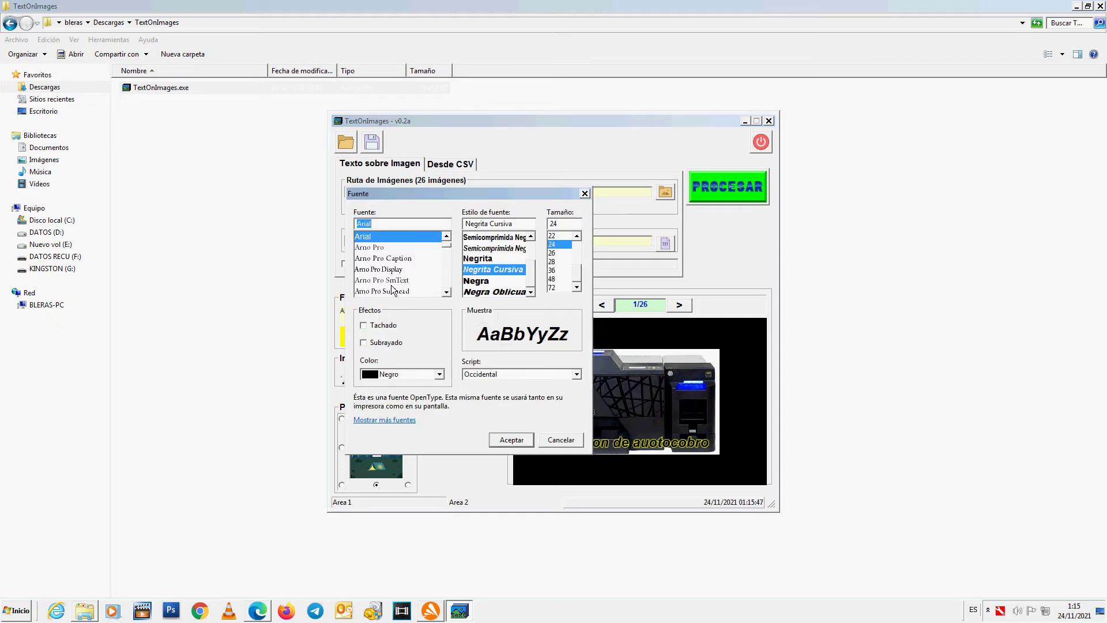
left_click(389, 280)
left_click(483, 281)
left_click(564, 271)
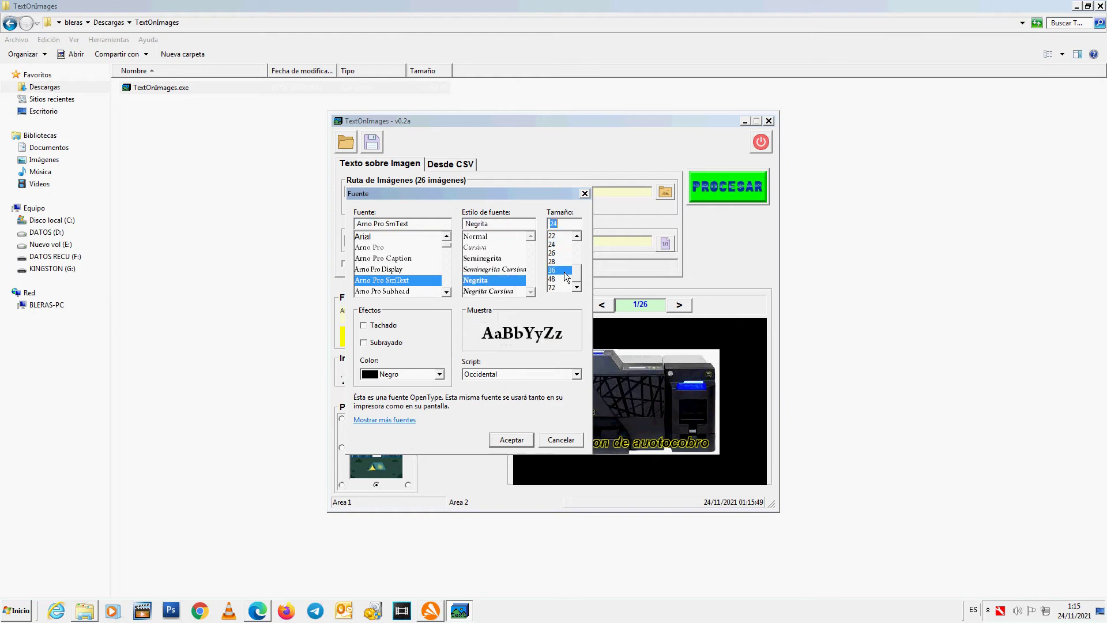
scroll(585, 240, "up", 3)
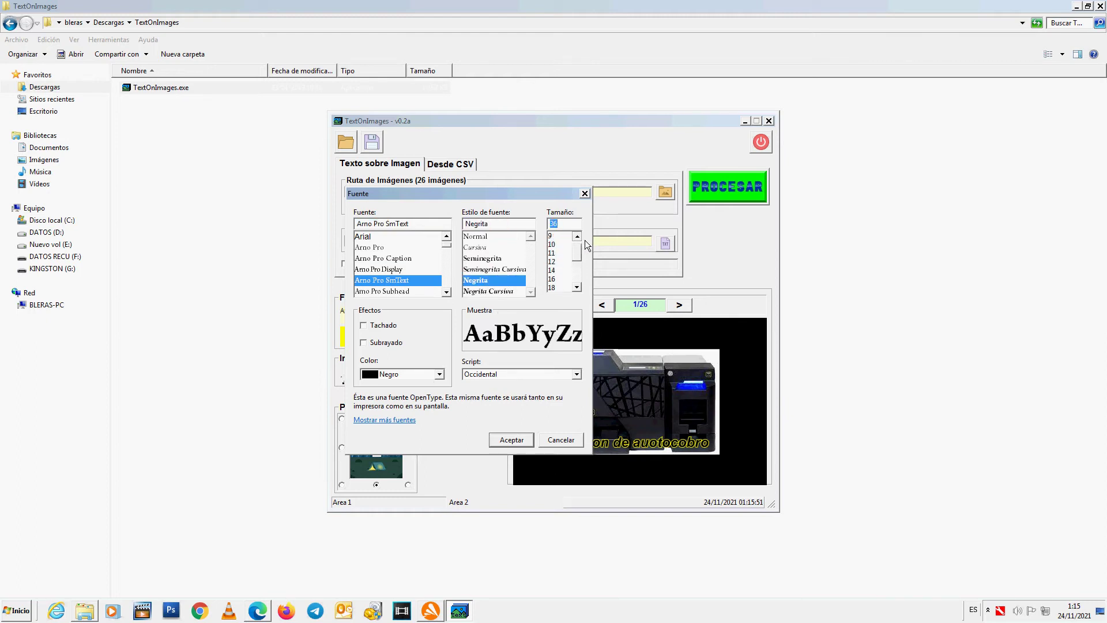
left_click(557, 253)
left_click(517, 444)
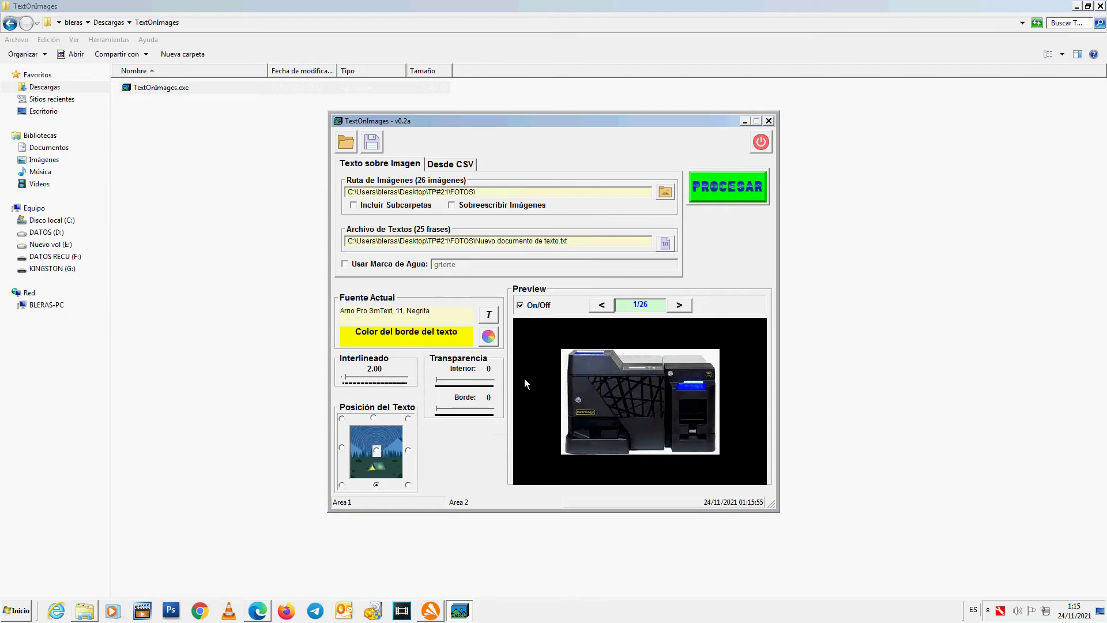
left_click(490, 321)
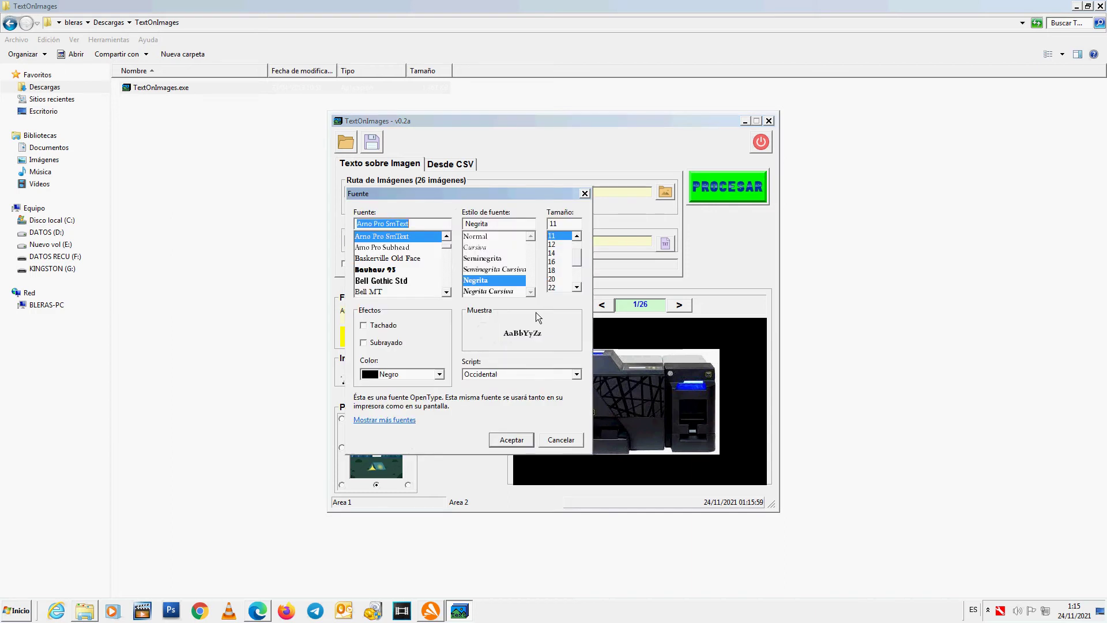
left_click(558, 444)
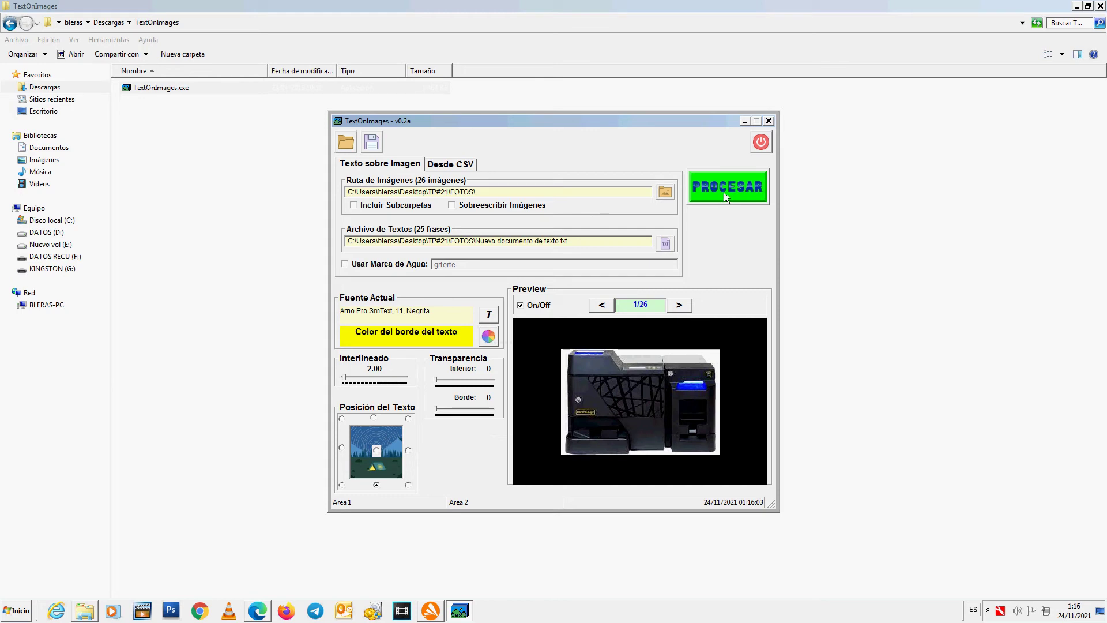
left_click(489, 337)
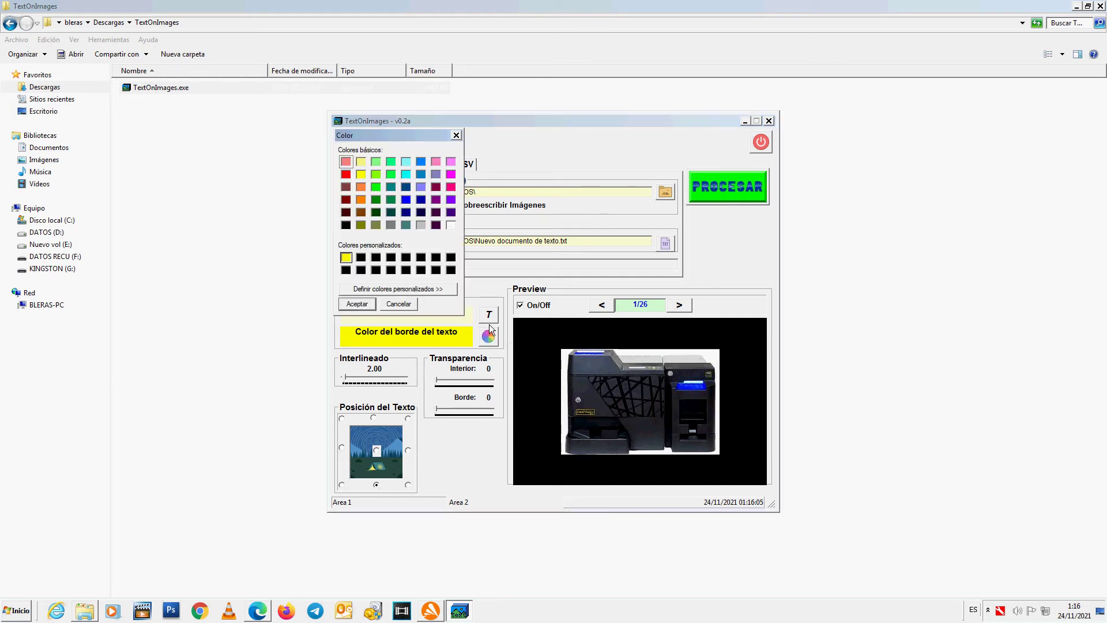
left_click(457, 136)
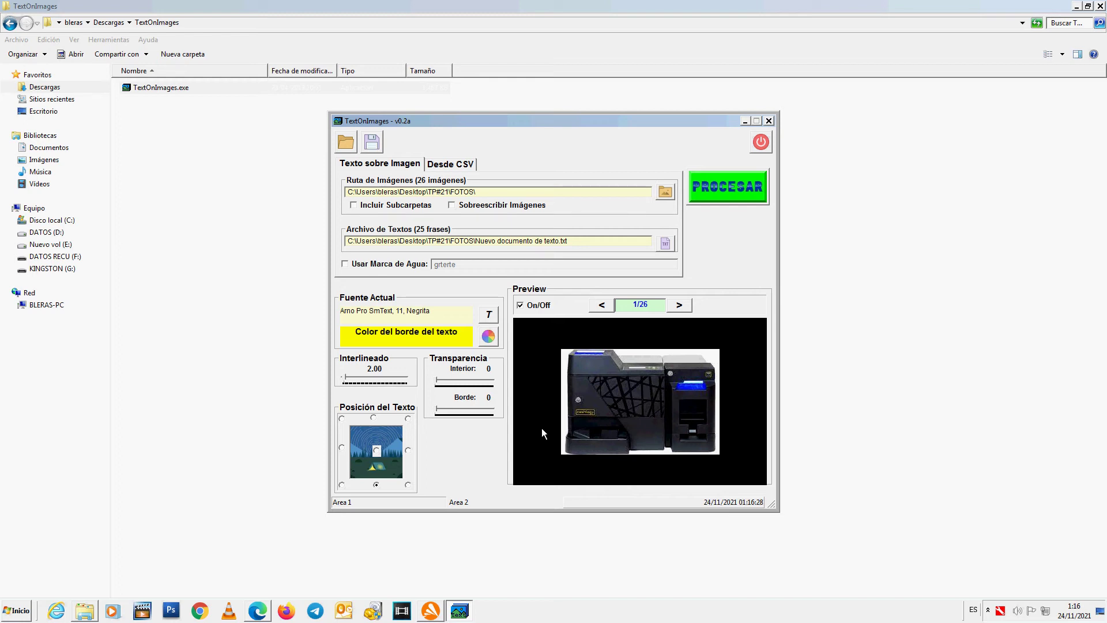
left_click(489, 315)
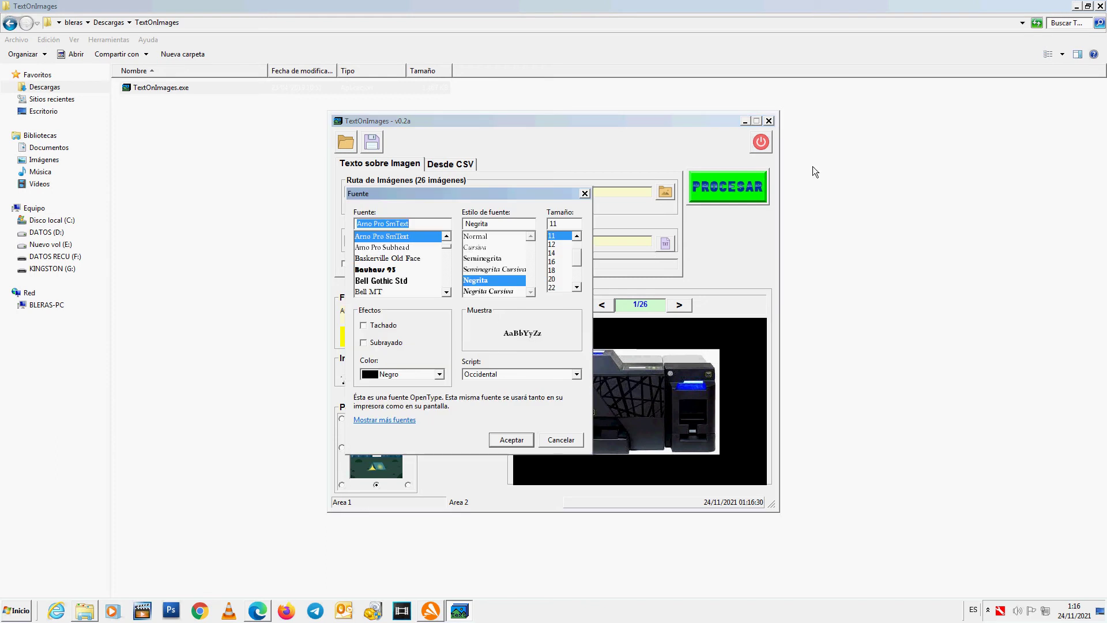
left_click(586, 195)
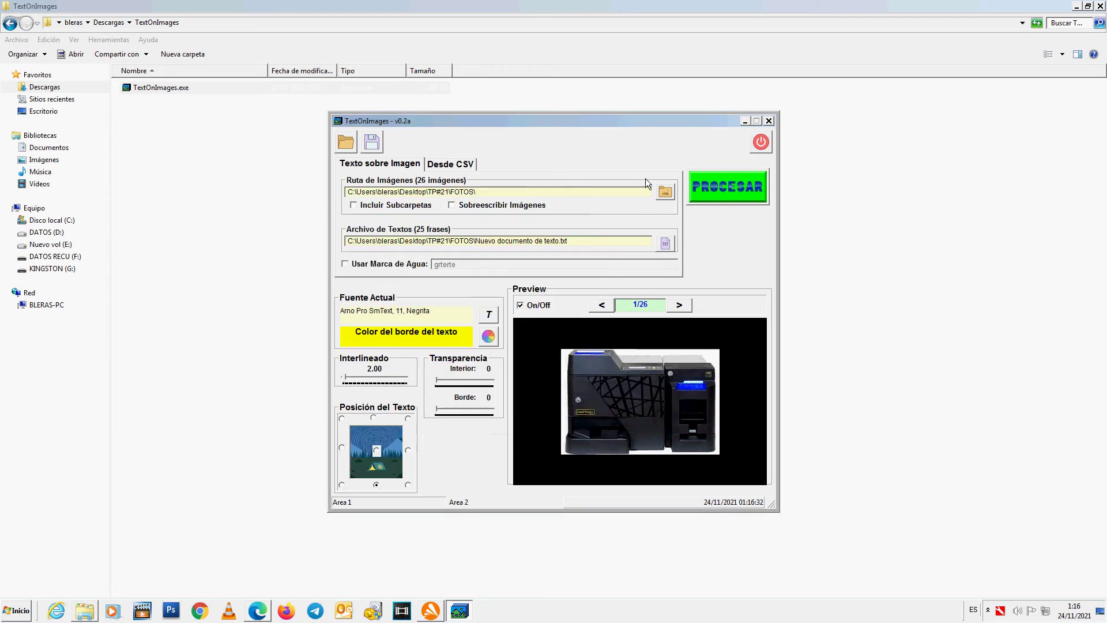
Step: Relaunch TextOnImages and choose the desktop folder TP#21\FOTOS as the source of the images
left_click(768, 120)
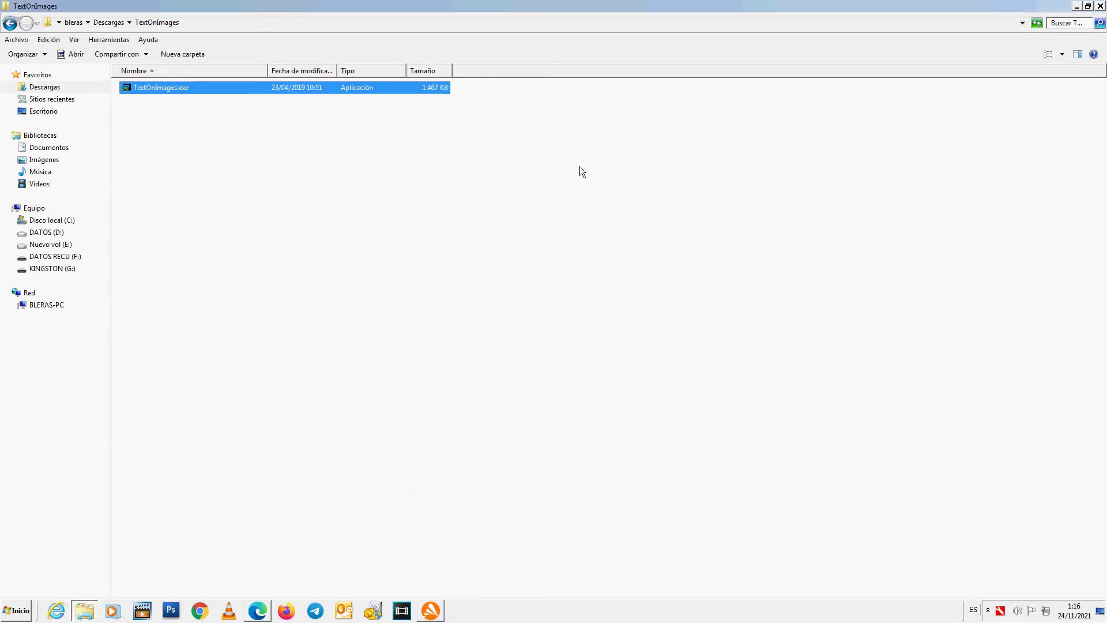
double_click(161, 95)
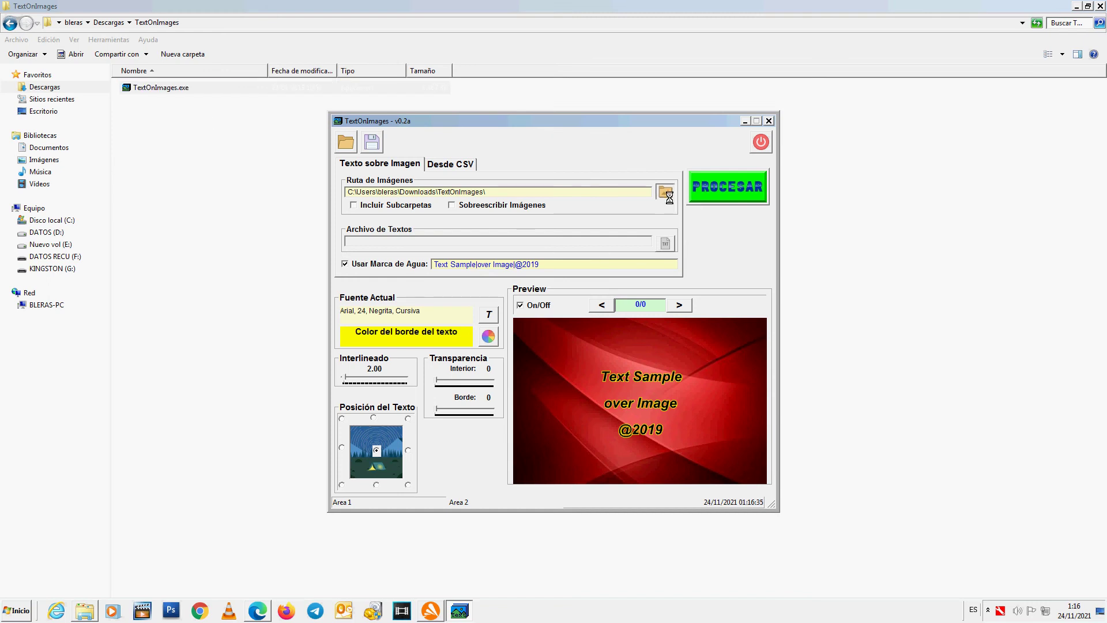
scroll(632, 301, "up", 10)
scroll(634, 289, "up", 2)
left_click(478, 286)
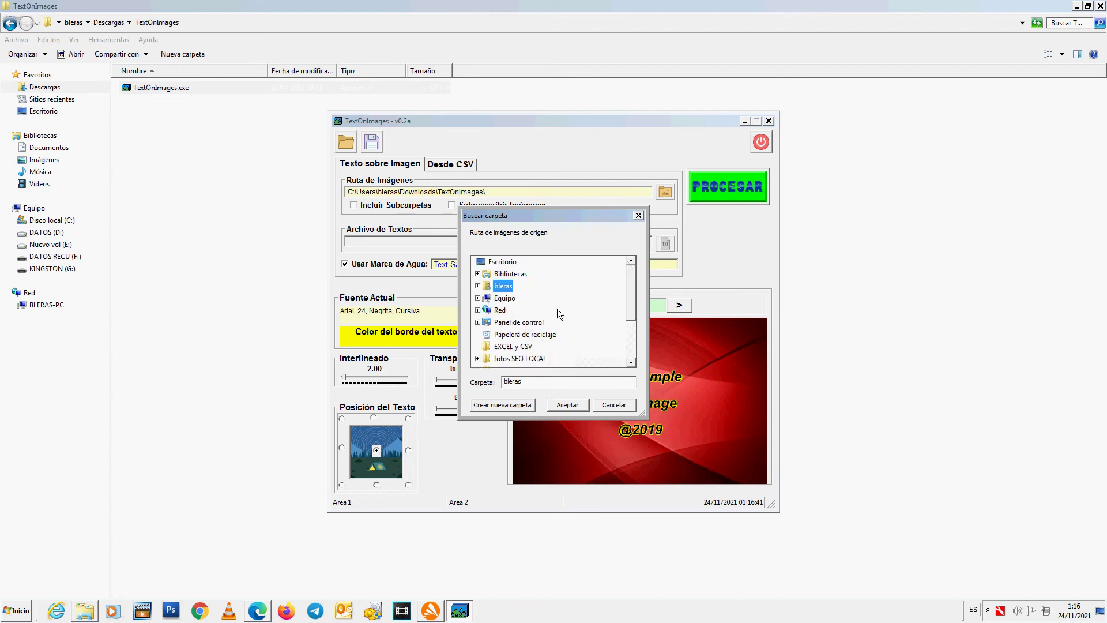
scroll(558, 309, "down", 2)
left_click(505, 347)
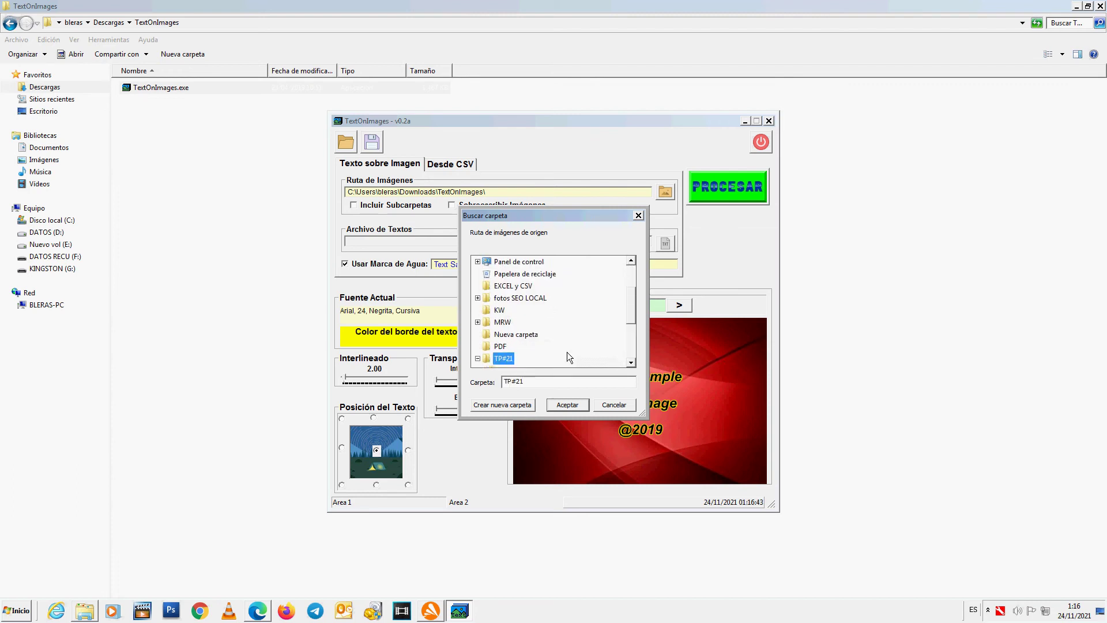
scroll(577, 330, "down", 2)
left_click(510, 358)
left_click(565, 410)
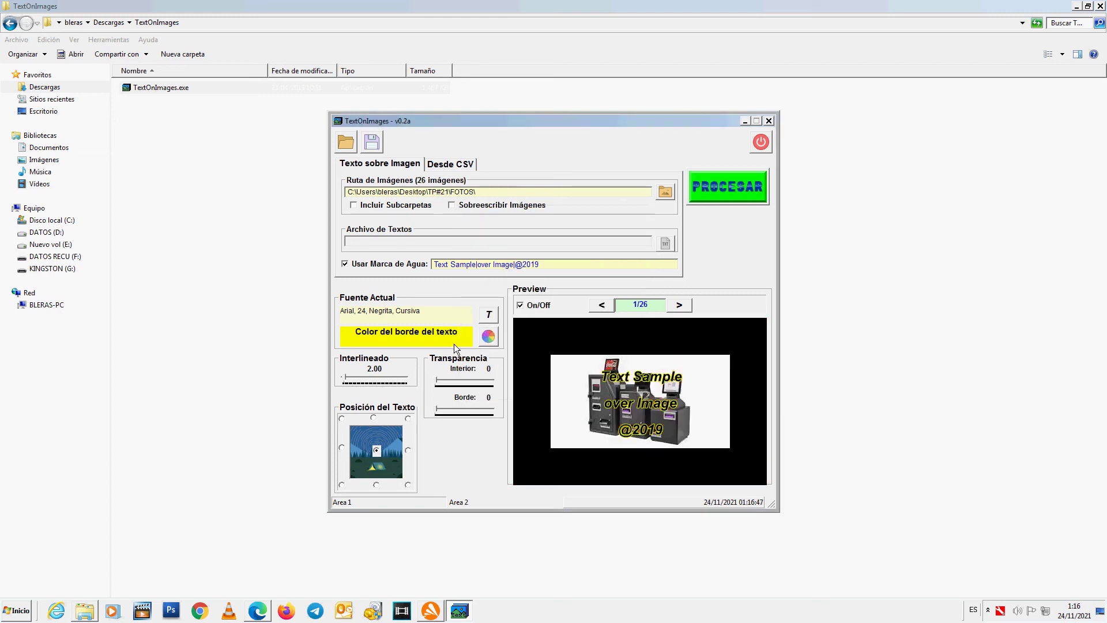
Step: Turn off the watermark, load "Nuevo documento de texto.txt" as the text file, and place the text at the images' bottom centre
left_click(404, 265)
left_click(668, 244)
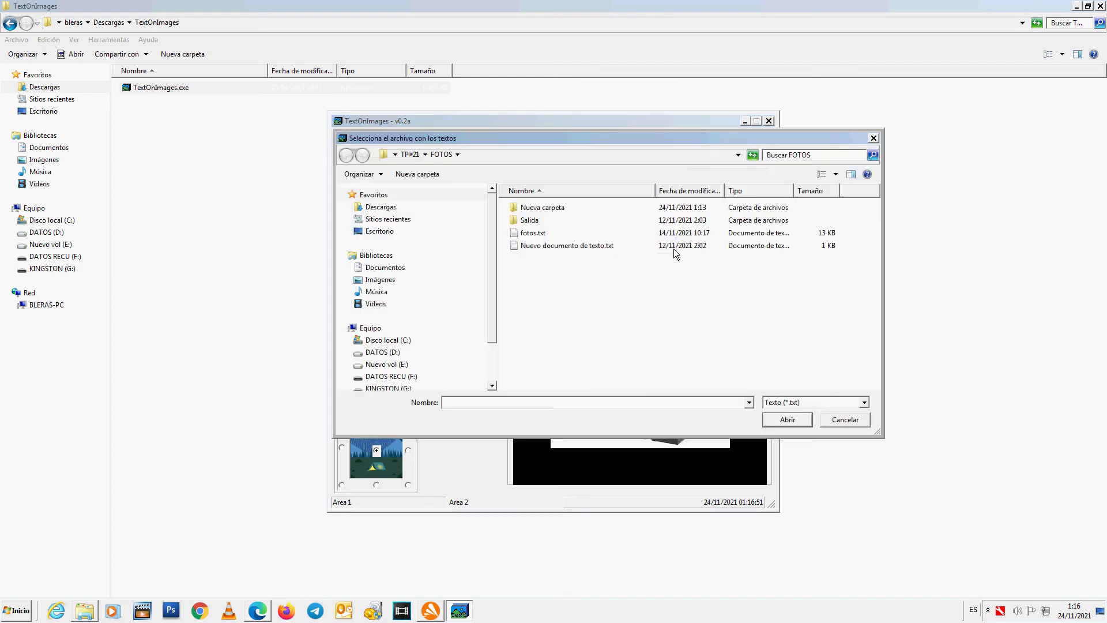
double_click(551, 246)
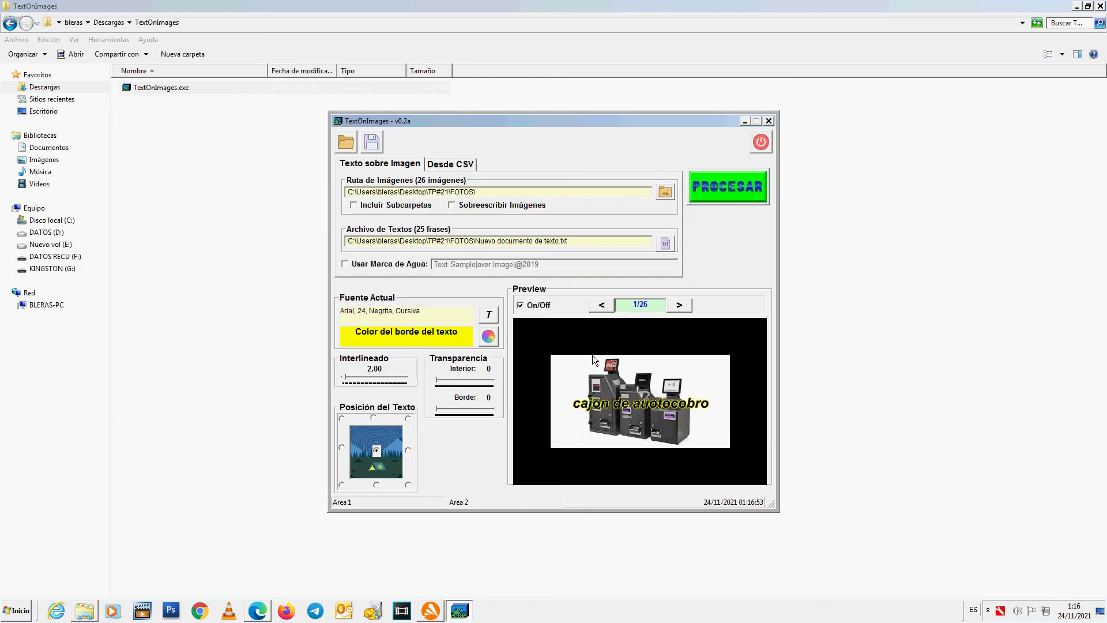
left_click(378, 485)
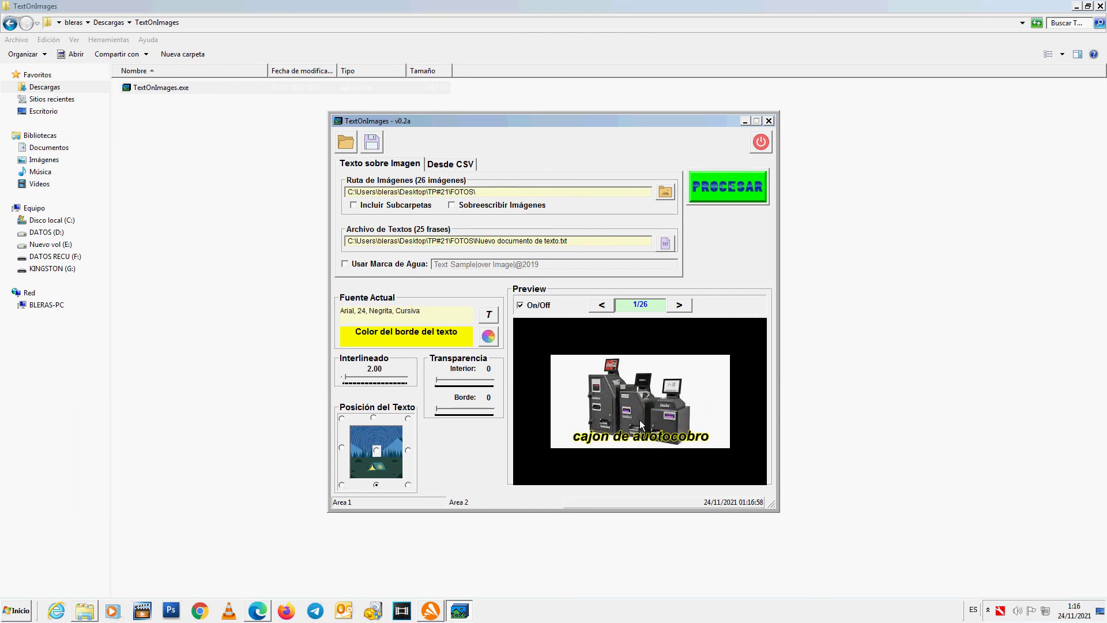
Step: Set the text border colour to the basic orange
left_click(490, 340)
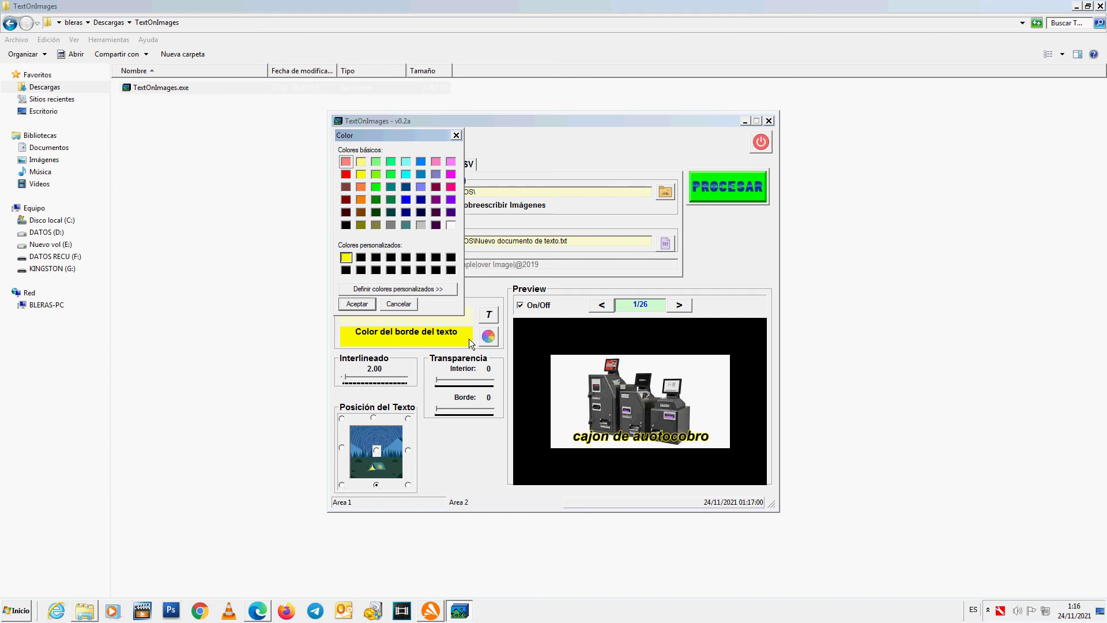
left_click(365, 191)
left_click(360, 306)
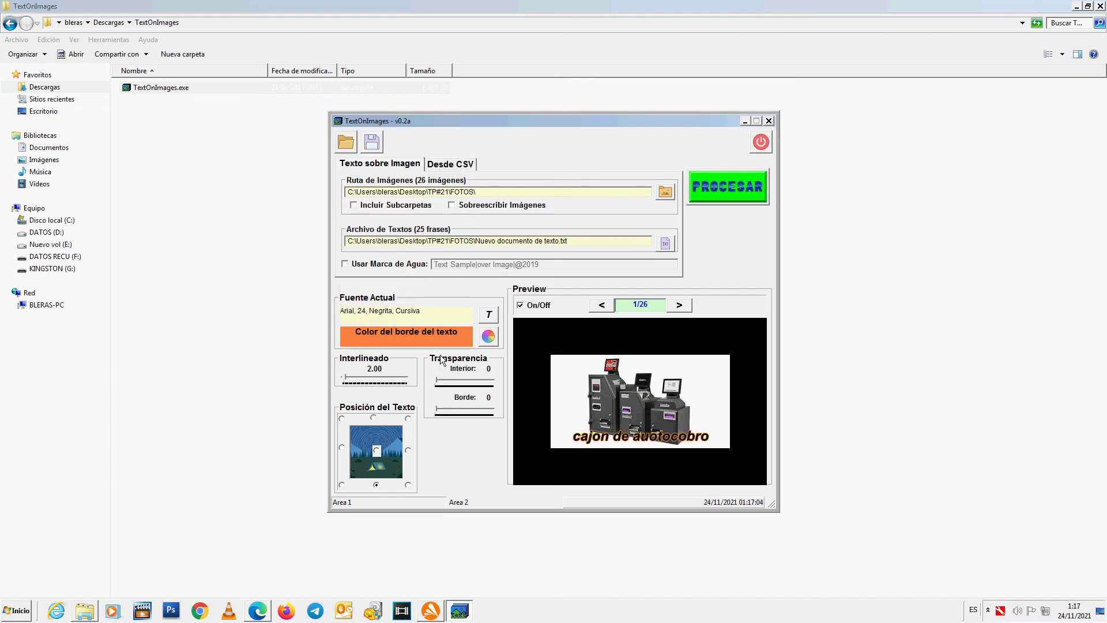
Step: Change the font colour of the overlay text to Rojo, keeping Arial 24 Negrita Cursiva
left_click(489, 314)
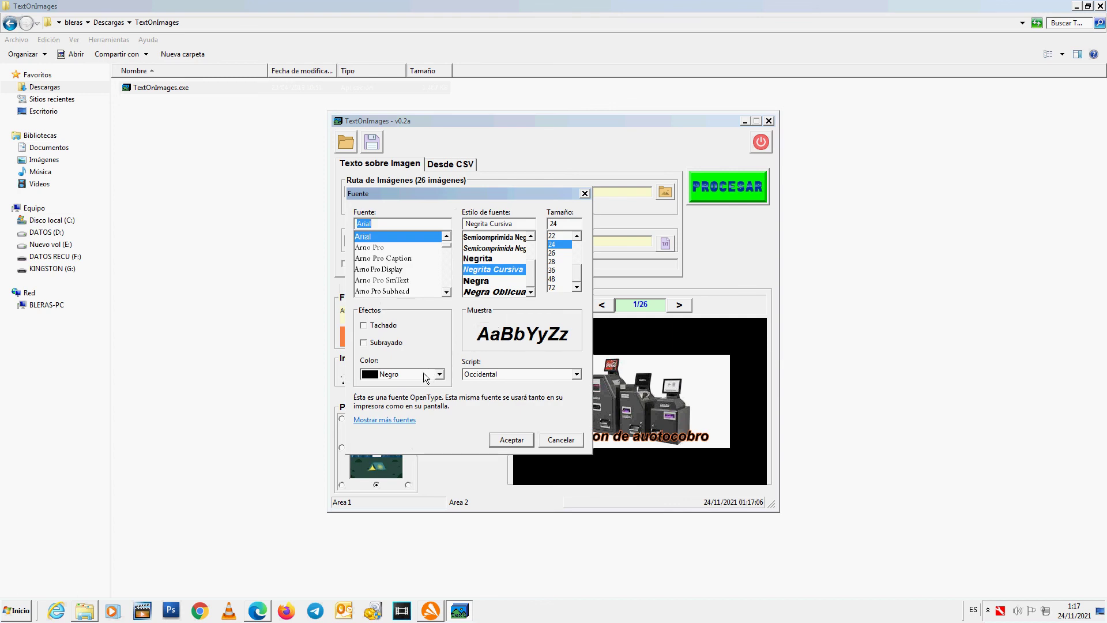
left_click(425, 376)
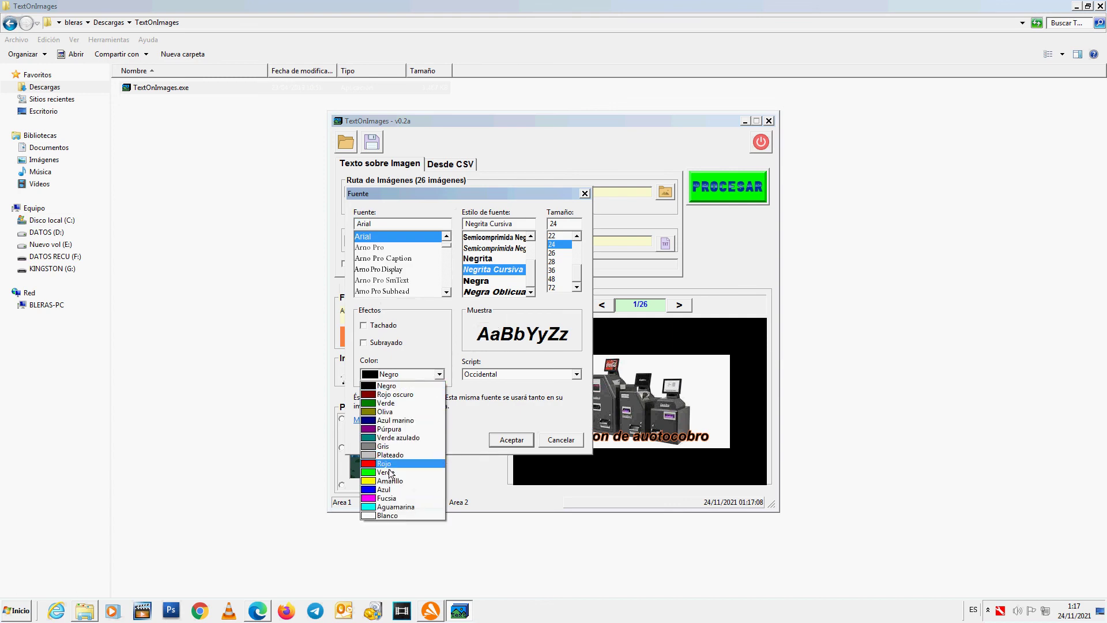
left_click(424, 464)
left_click(528, 442)
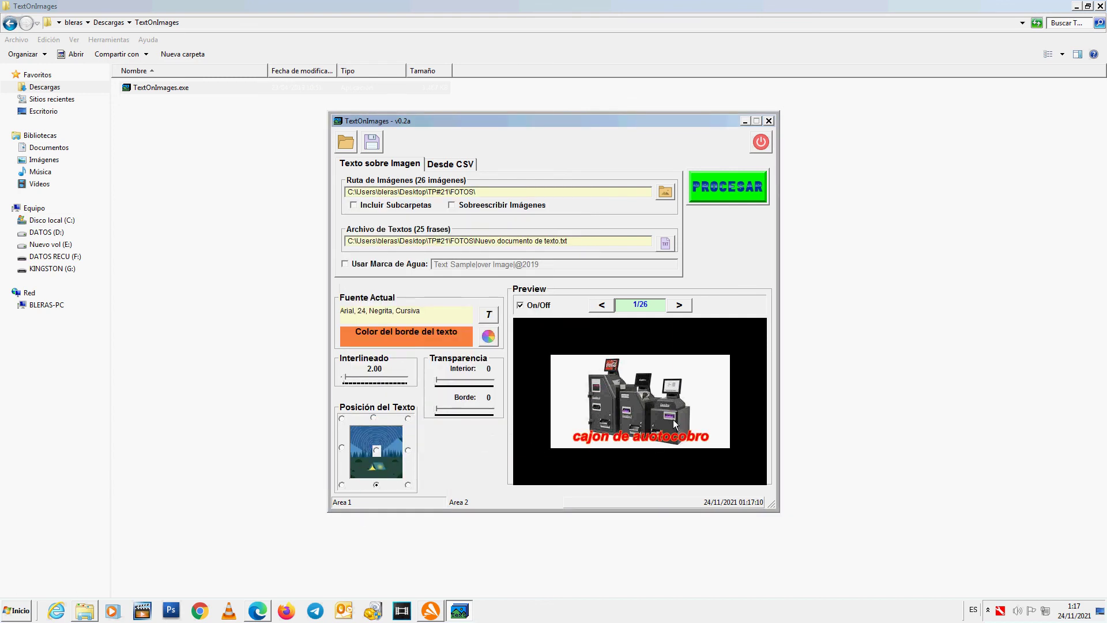